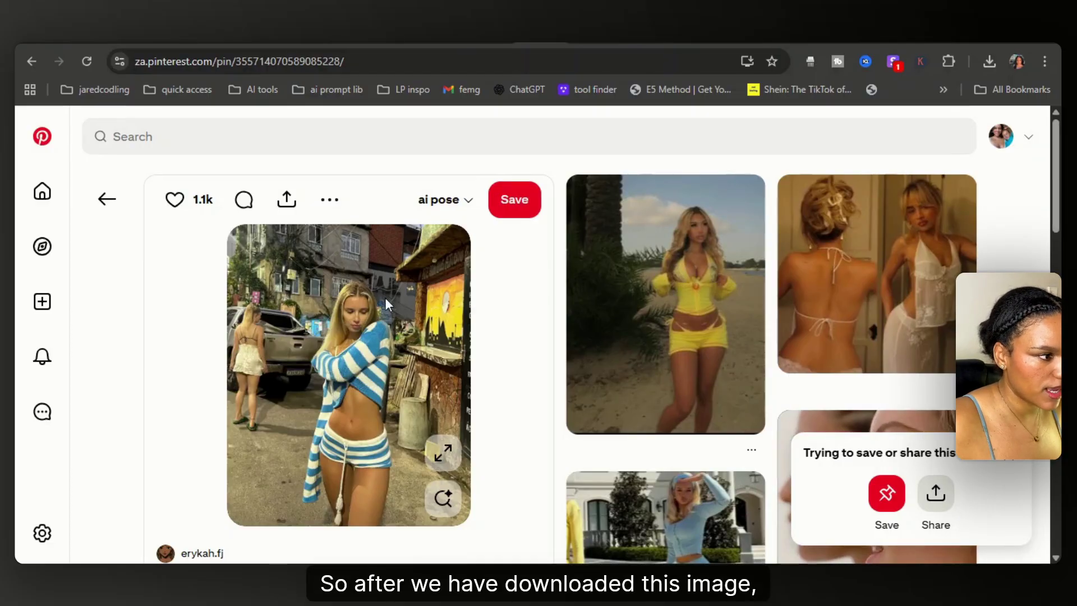
Leave the Pinterest pin and switch to the WaveSpeed Seedream-v4 edit page
left_click(434, 48)
Add the downloaded striped-outfit photo from recent downloads to the images field
scroll(247, 375, "down", 1)
scroll(248, 374, "down", 3)
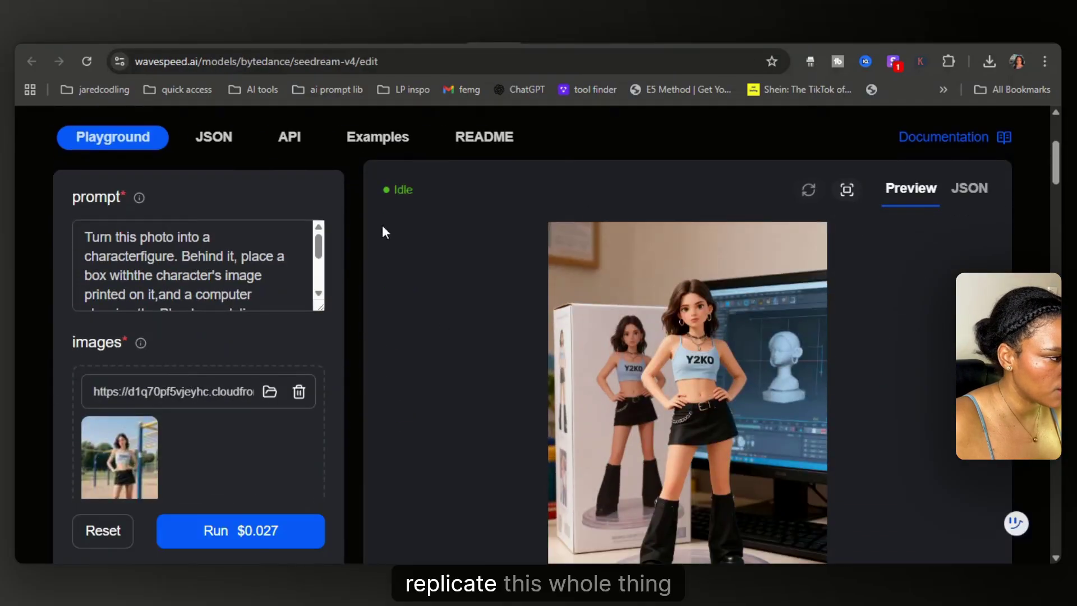
scroll(323, 326, "down", 1)
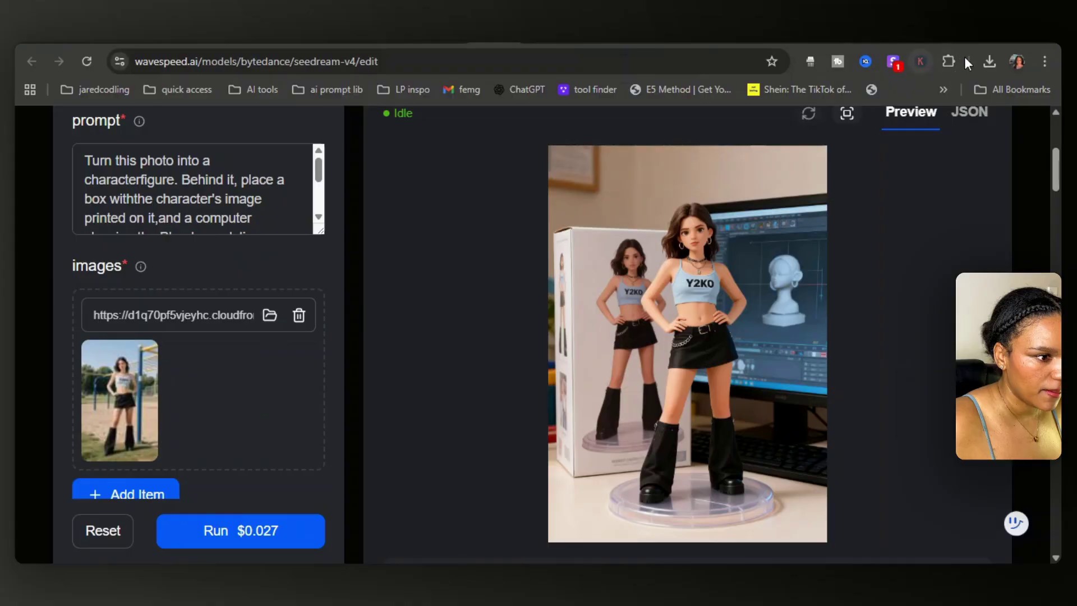
left_click(990, 66)
Paste the new replication prompt over the old one and add a second image slot
scroll(92, 376, "down", 3)
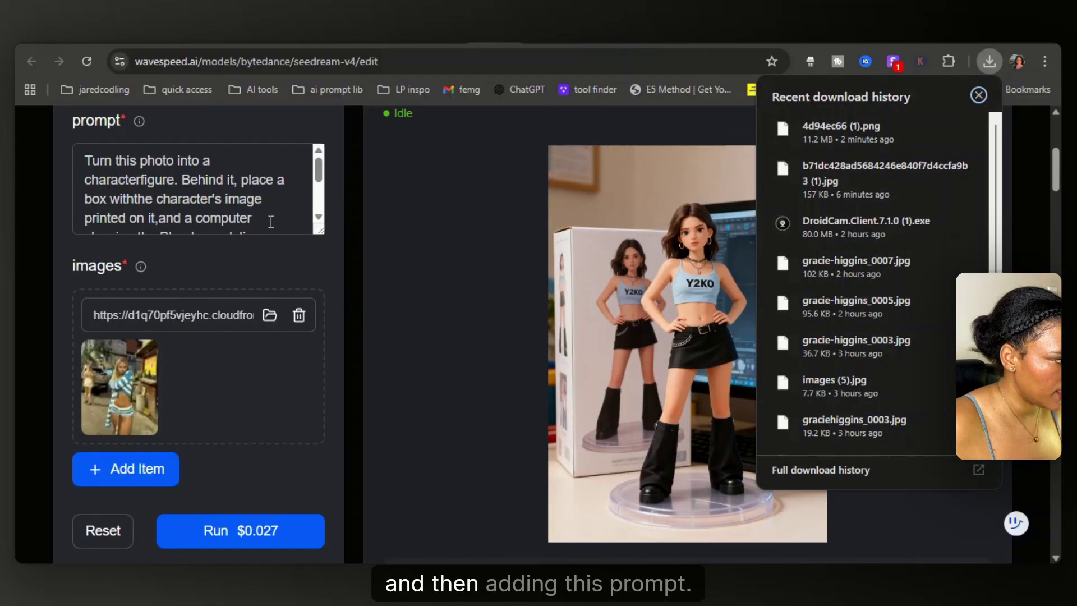
scroll(277, 206, "down", 1)
scroll(281, 199, "down", 3)
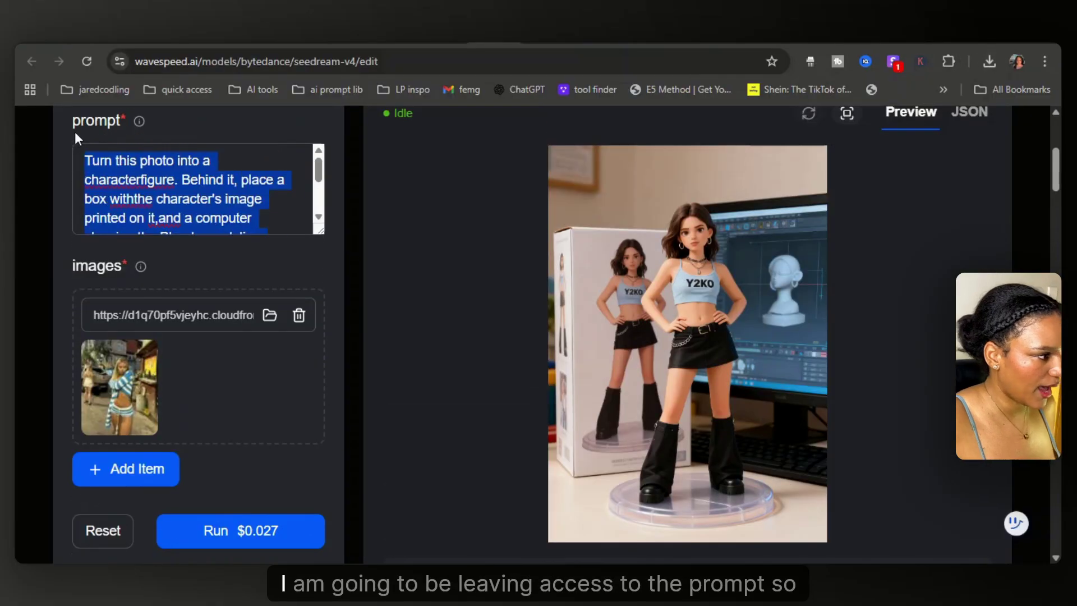
key("ctrl+v")
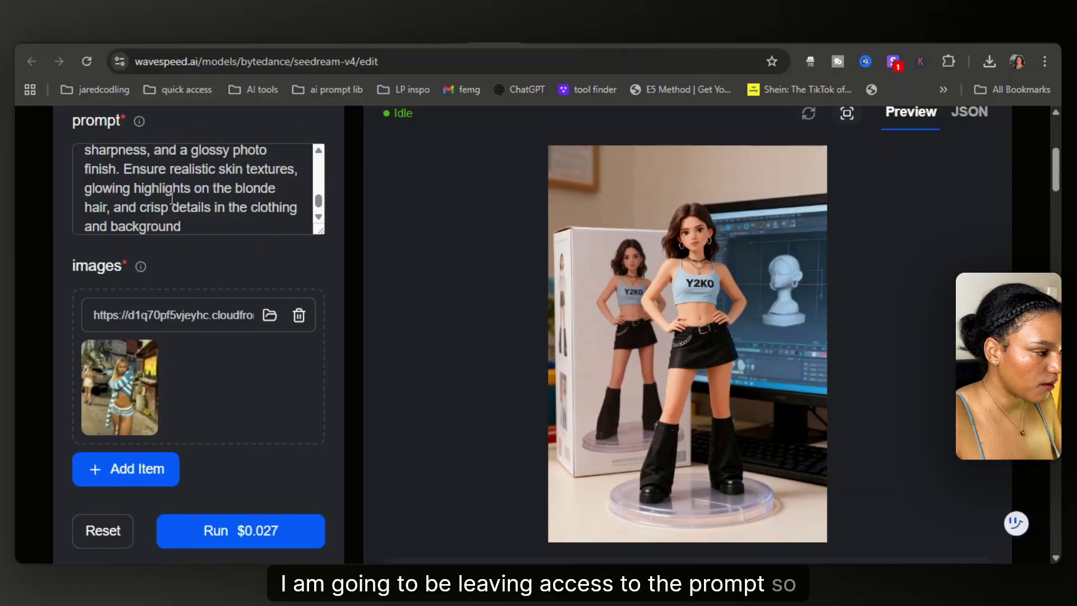
scroll(315, 303, "down", 2)
left_click(125, 393)
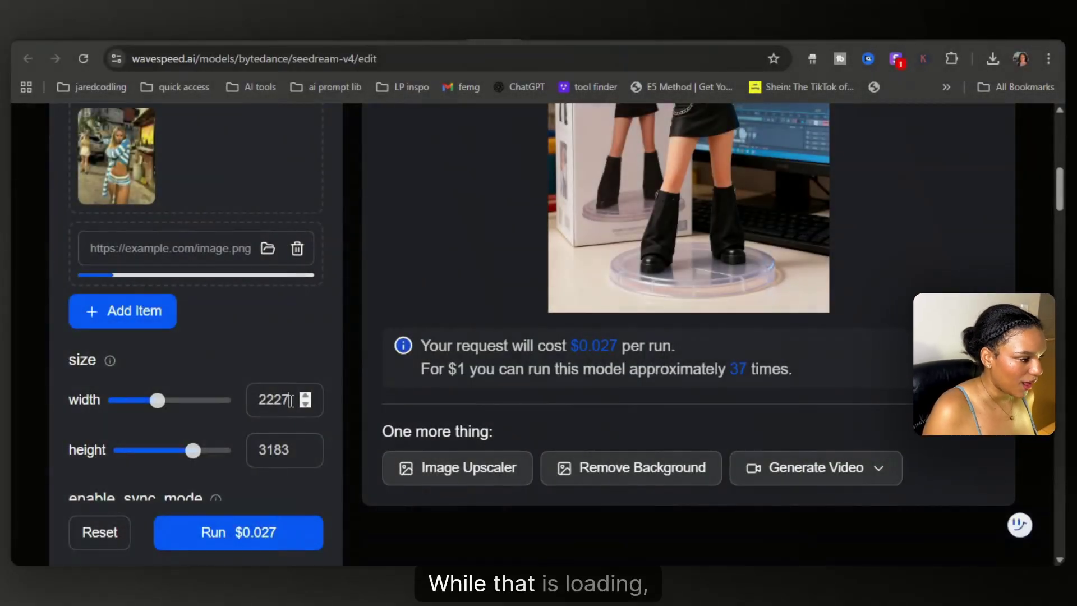
Set the output size to width 2160 and height 3840
double_click(290, 400)
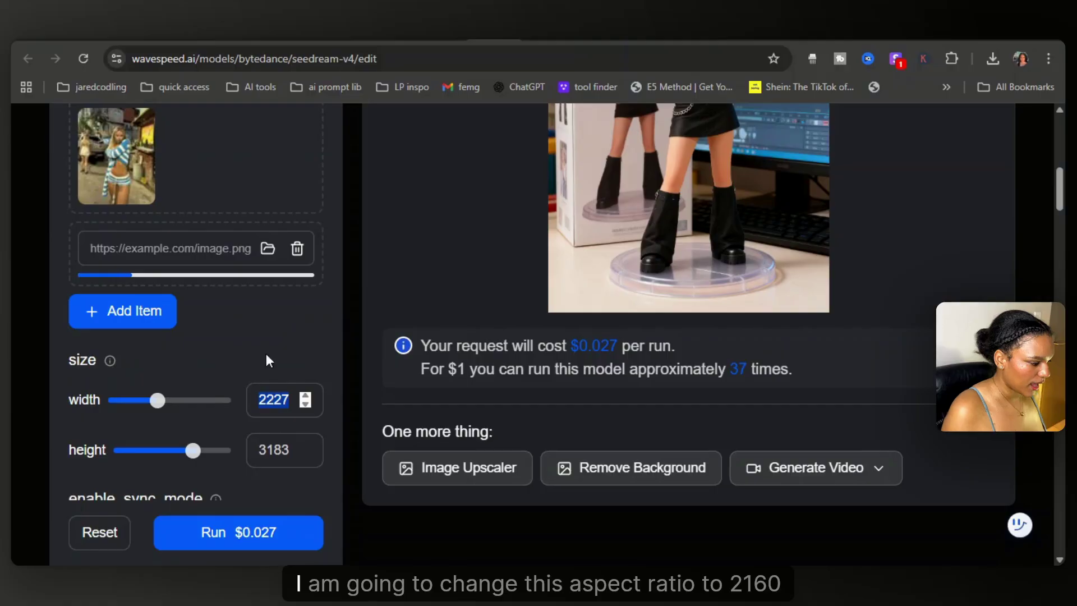
type("2160")
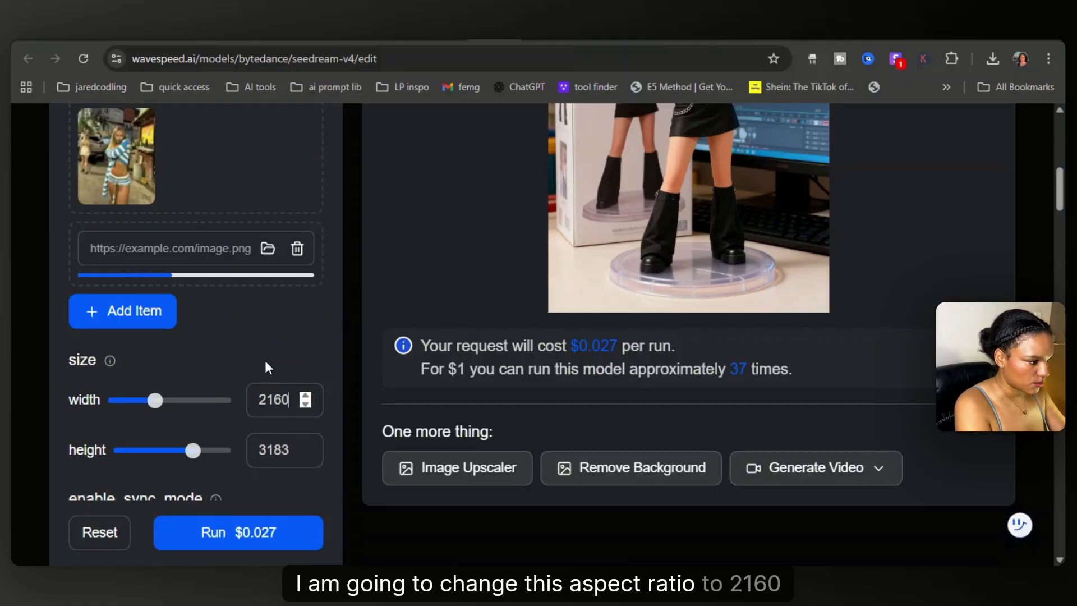
double_click(258, 446)
type("3840")
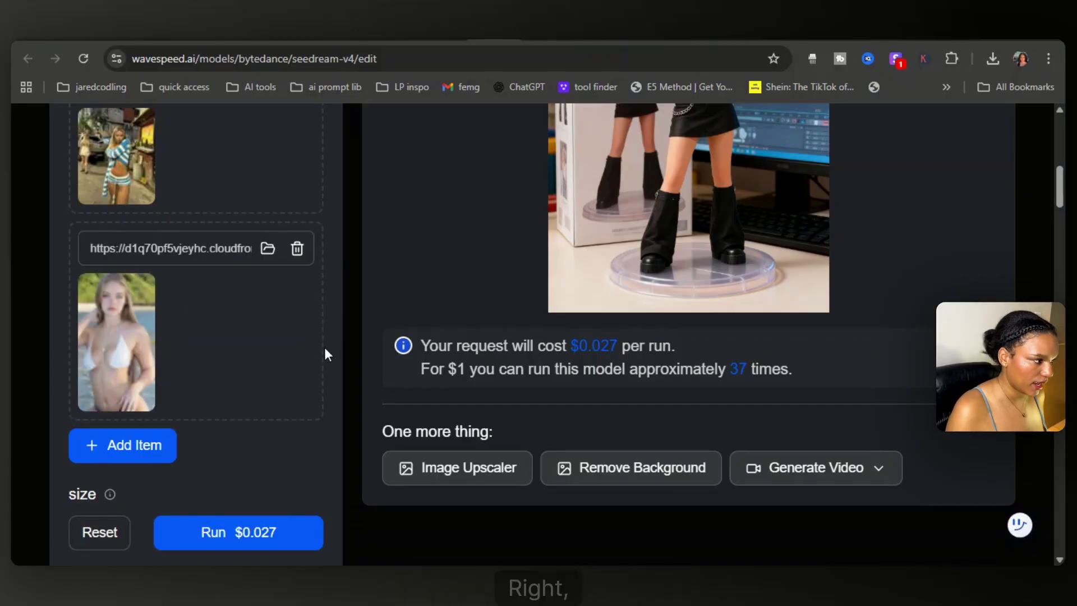
Run Seedream with the new settings and review the generated striped-outfit street image
scroll(326, 353, "down", 4)
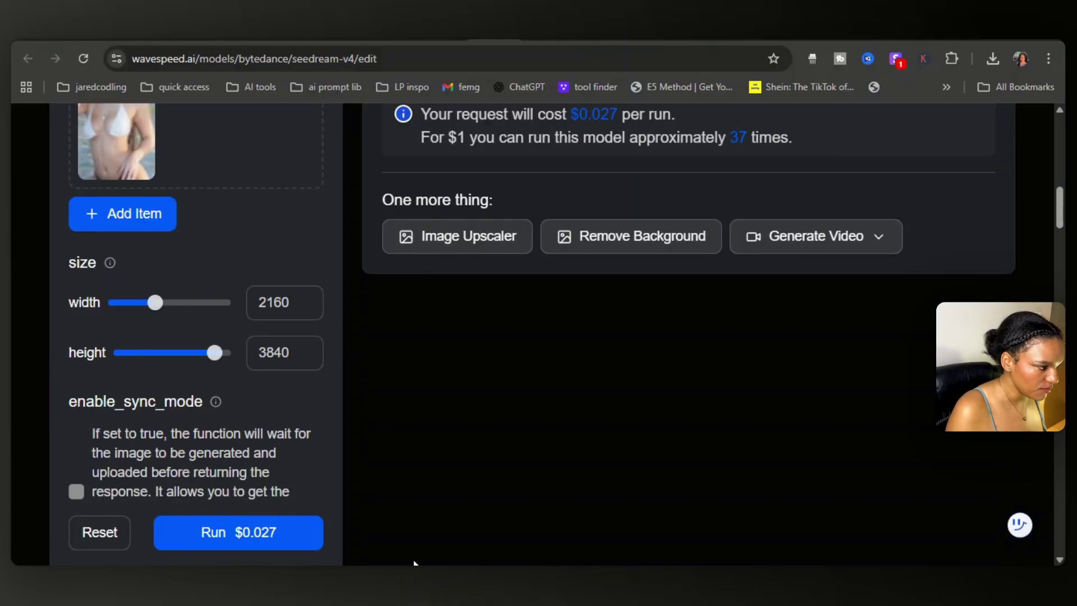
left_click(258, 533)
scroll(426, 448, "up", 7)
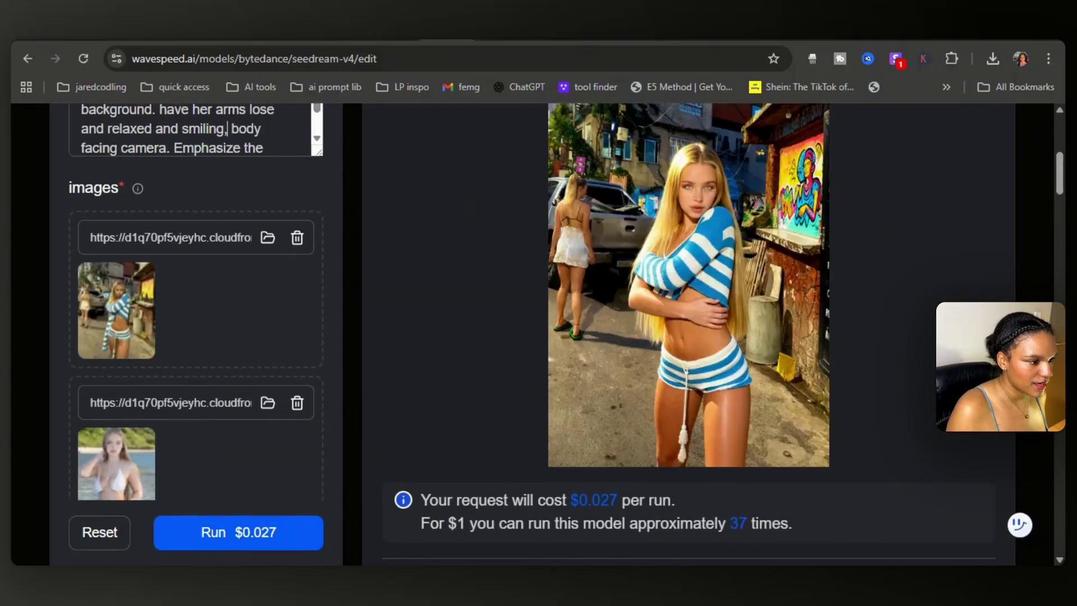
scroll(799, 308, "up", 3)
scroll(701, 314, "down", 3)
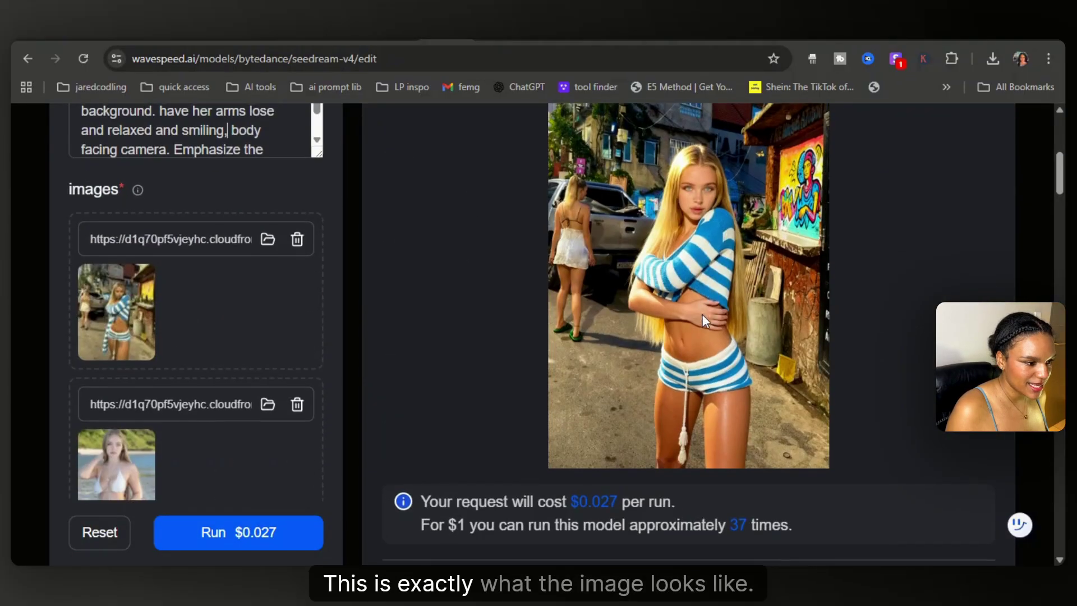
scroll(702, 314, "up", 1)
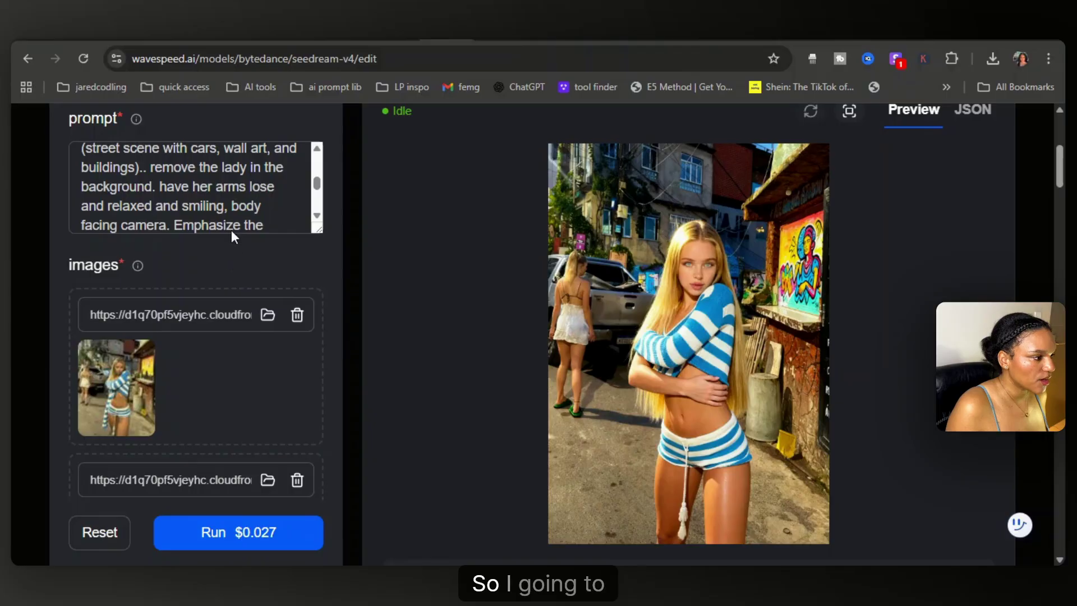
Correct the misspelled 'lose' to 'loose' in the prompt's arms instruction
left_click_drag(150, 167, 219, 238)
scroll(216, 185, "up", 3)
scroll(216, 186, "up", 5)
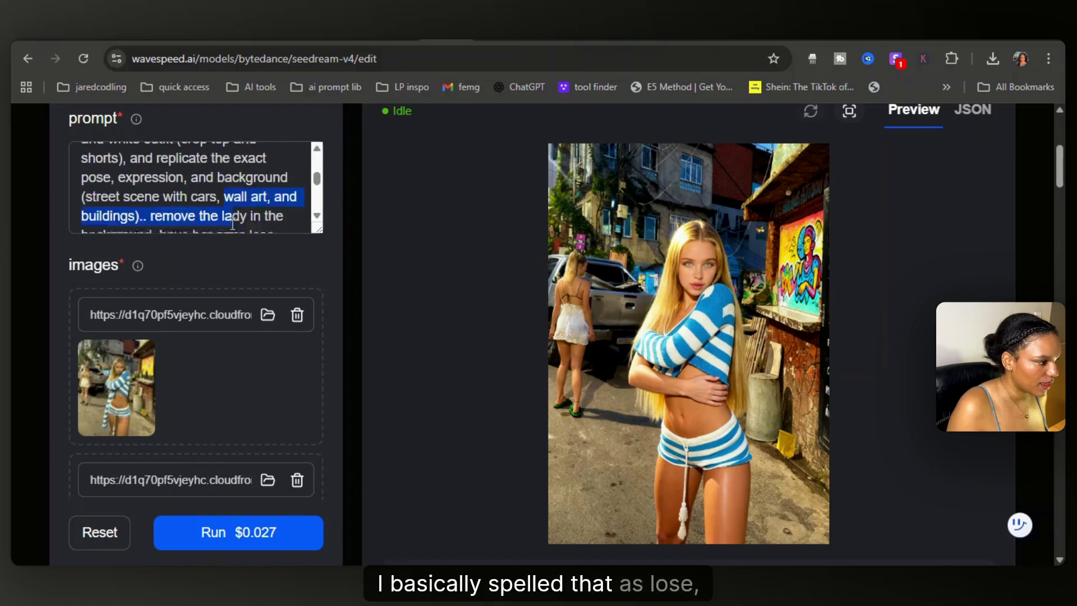
left_click(257, 191)
left_click_drag(145, 192, 124, 218)
double_click(261, 192)
type("loose")
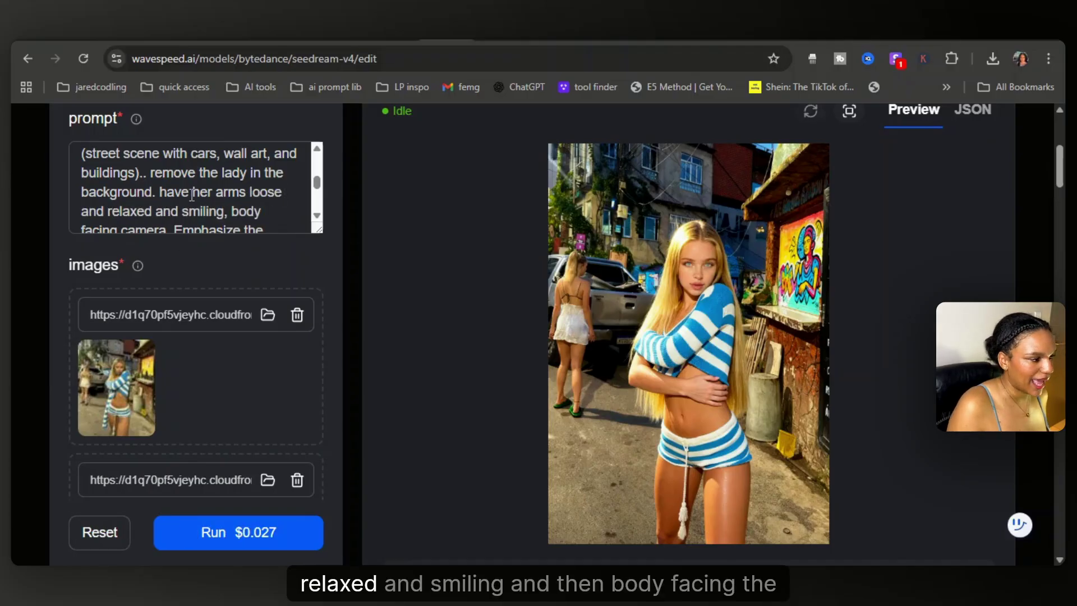
Regenerate the image from the corrected prompt and check the smiling result
scroll(169, 192, "down", 2)
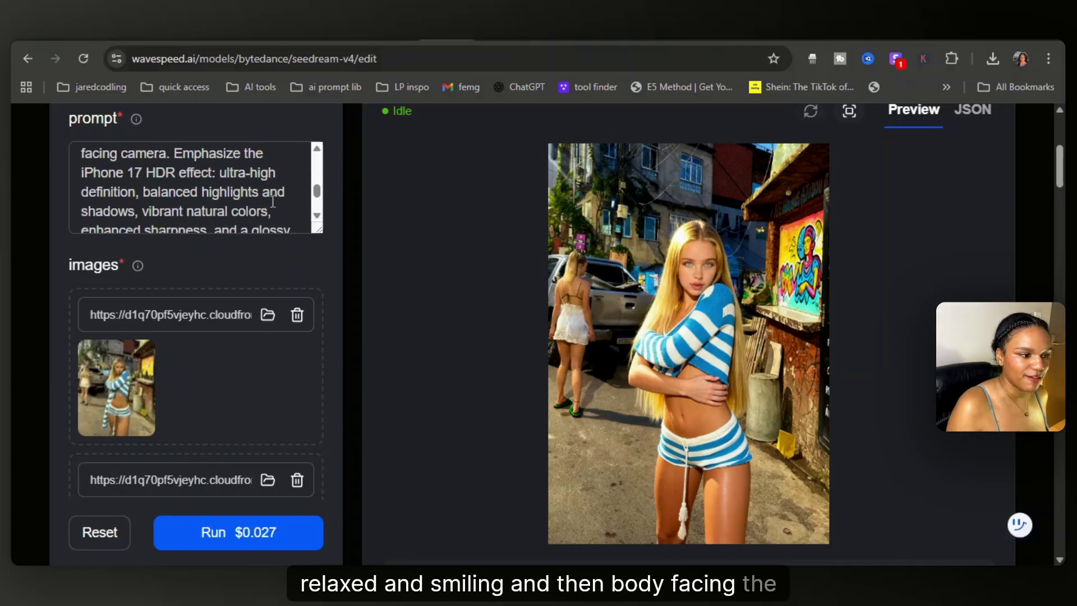
scroll(133, 301, "down", 3)
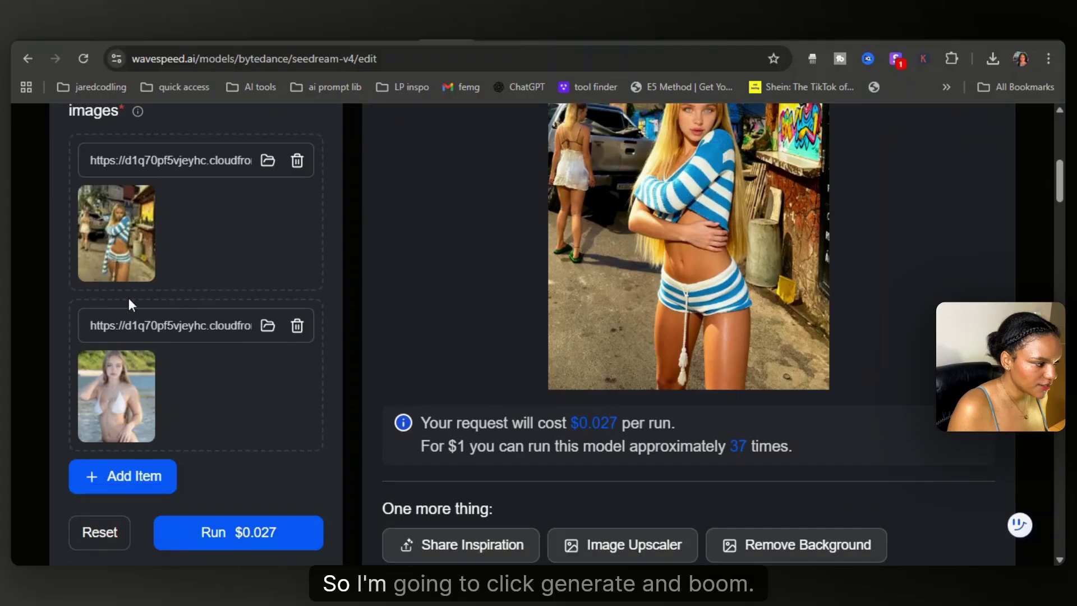
left_click(286, 538)
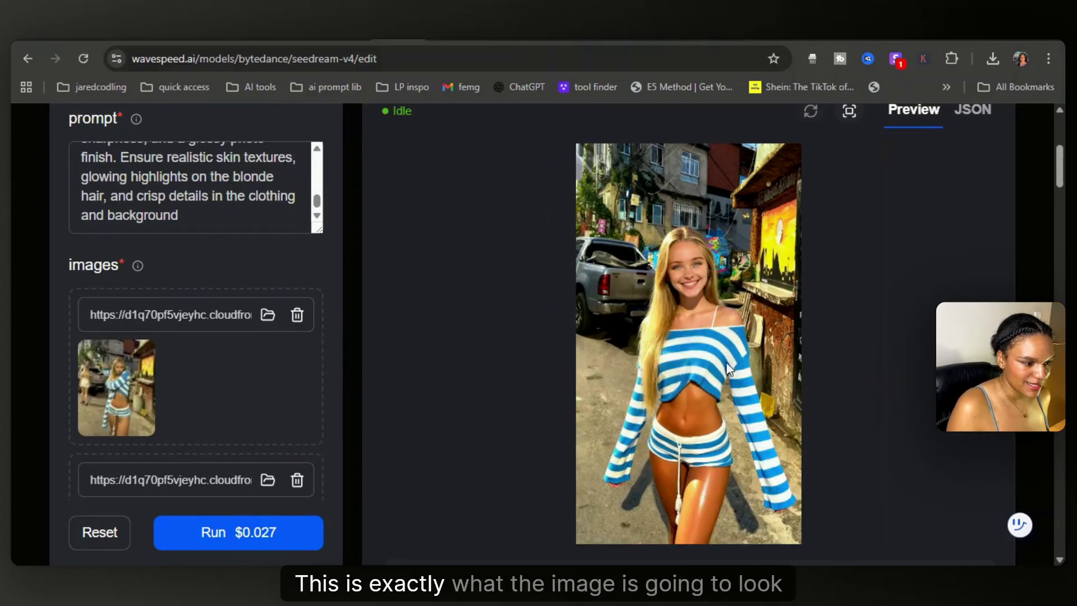
scroll(728, 369, "up", 2)
scroll(765, 360, "down", 3)
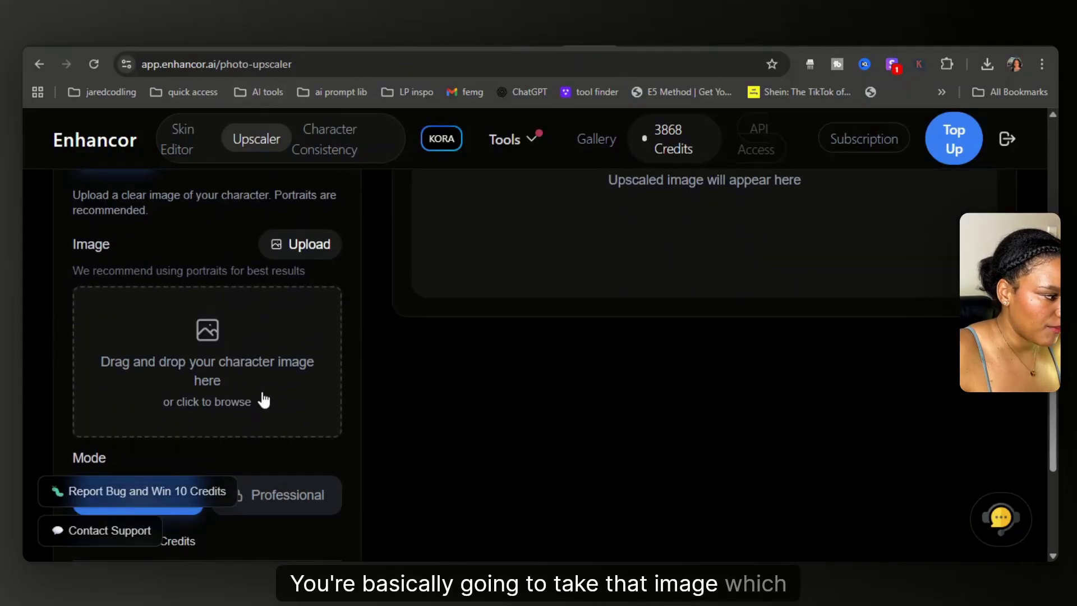
Open the Enhancor upscaled portrait at full size, then fit the whole photo to the window
scroll(264, 399, "down", 3)
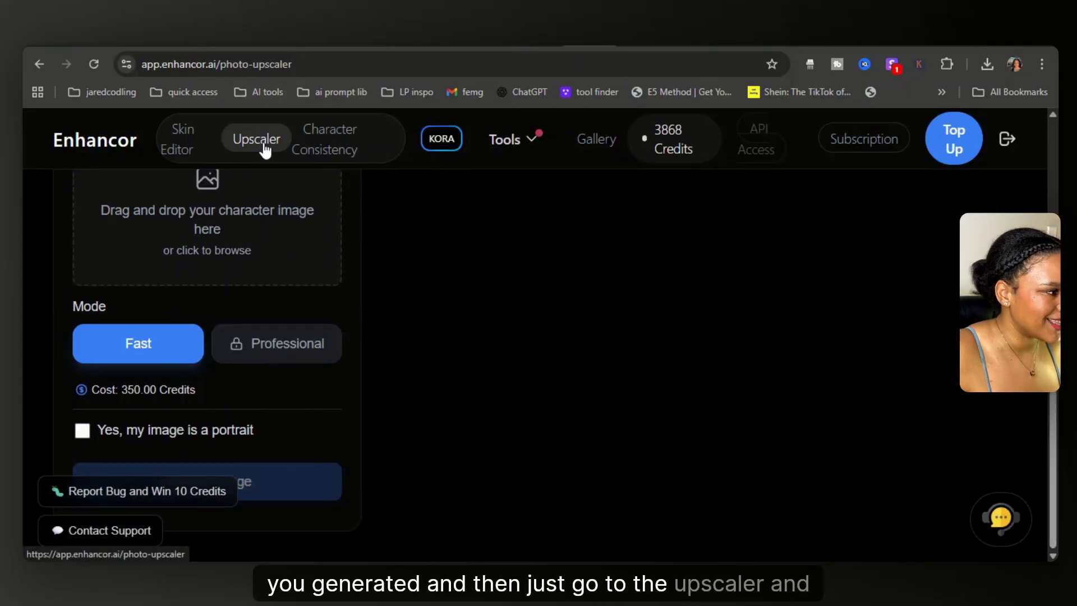
scroll(264, 236, "up", 2)
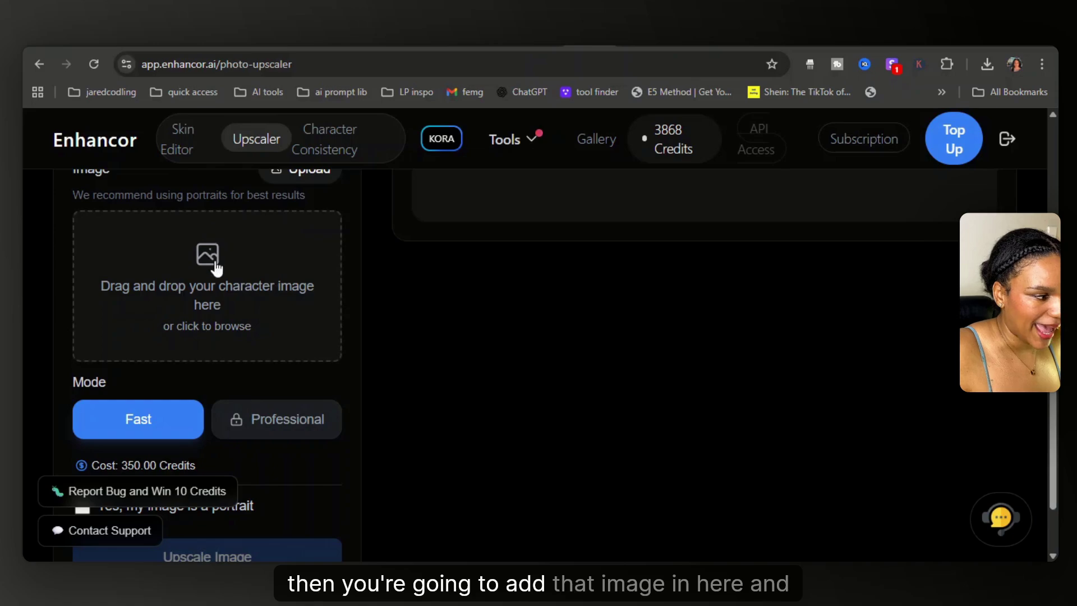
scroll(274, 305, "up", 2)
scroll(274, 315, "down", 3)
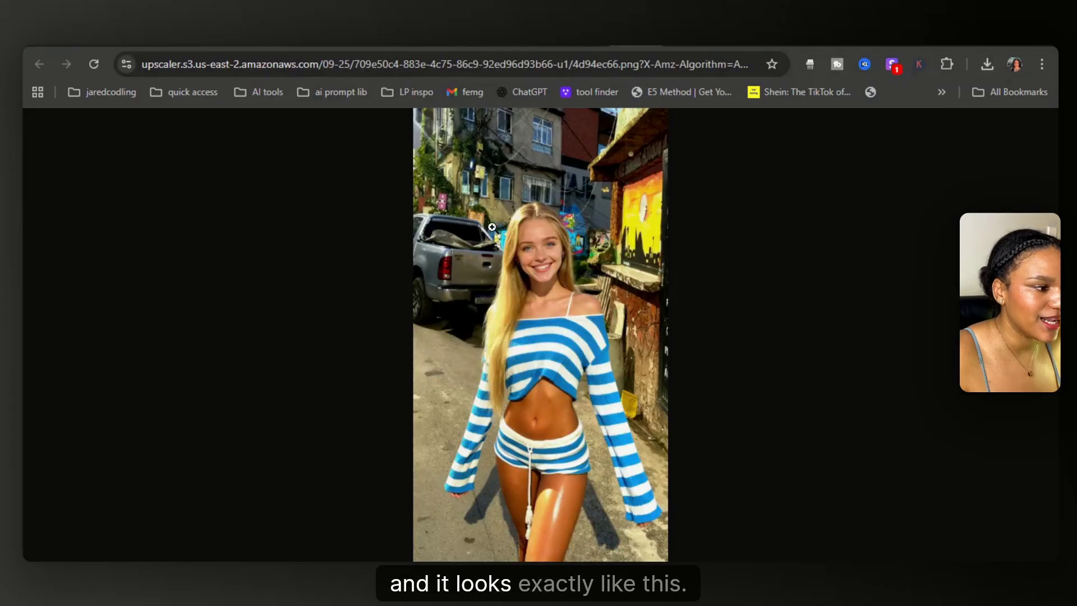
left_click(543, 276)
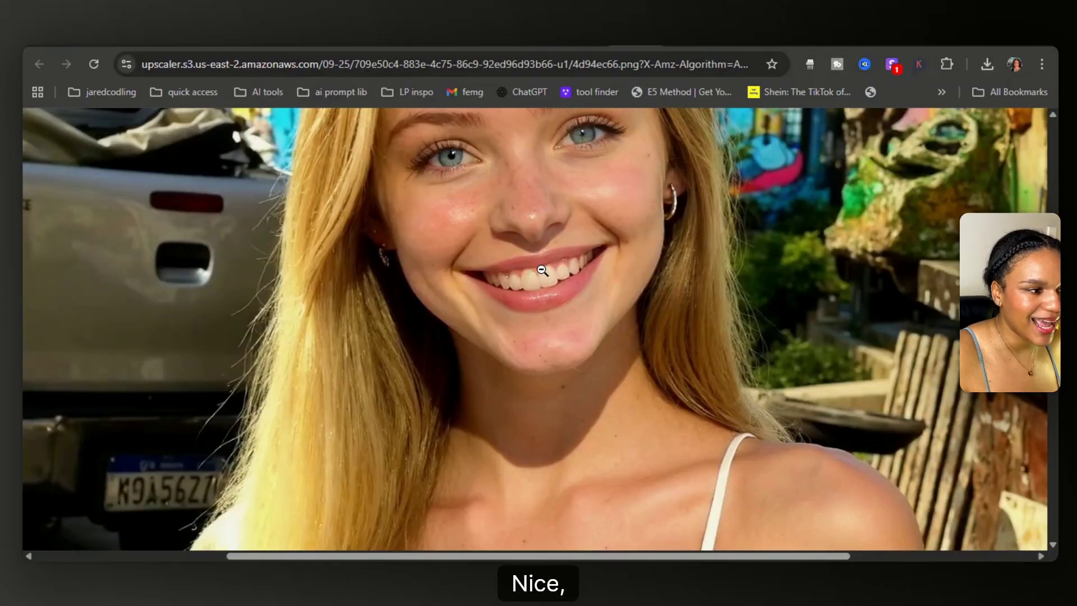
left_click(536, 267)
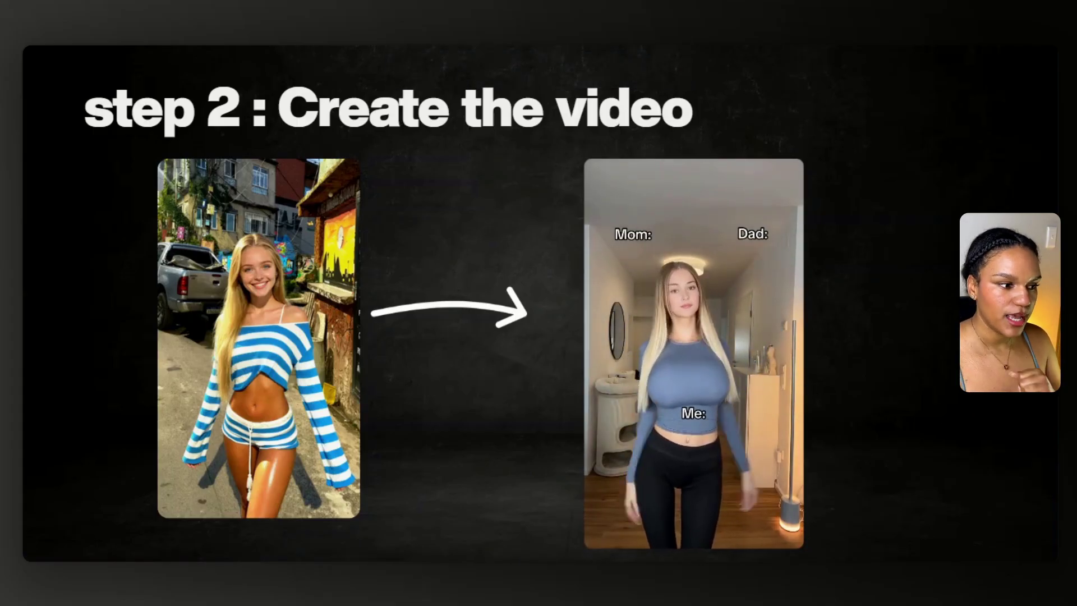
left_click(688, 311)
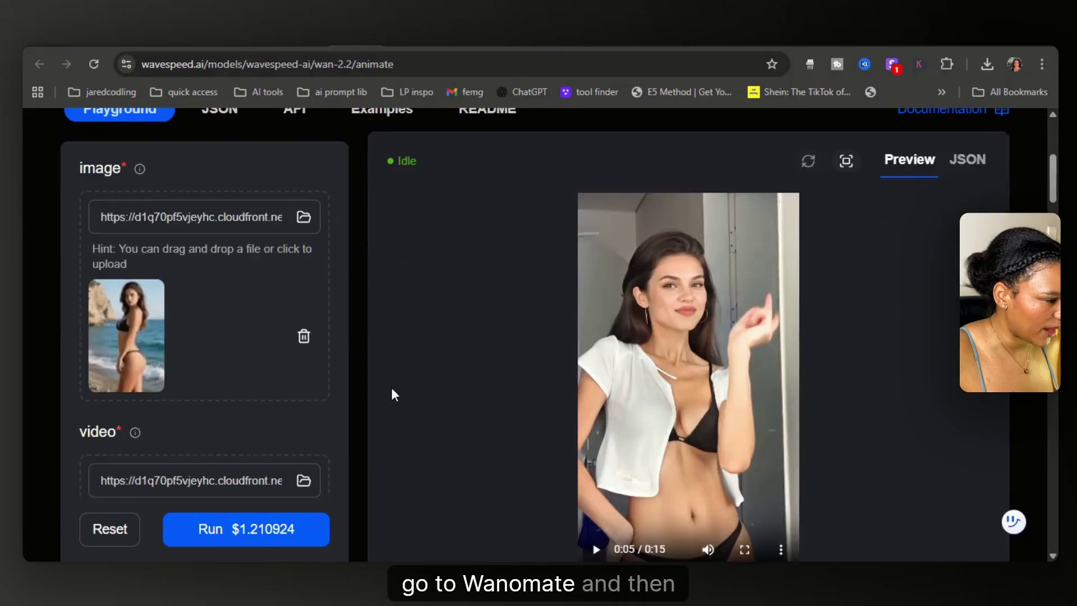
Upload the upscaled striped-outfit photo as the image input and copy the saved prompt from Sticky Notes
left_click(303, 218)
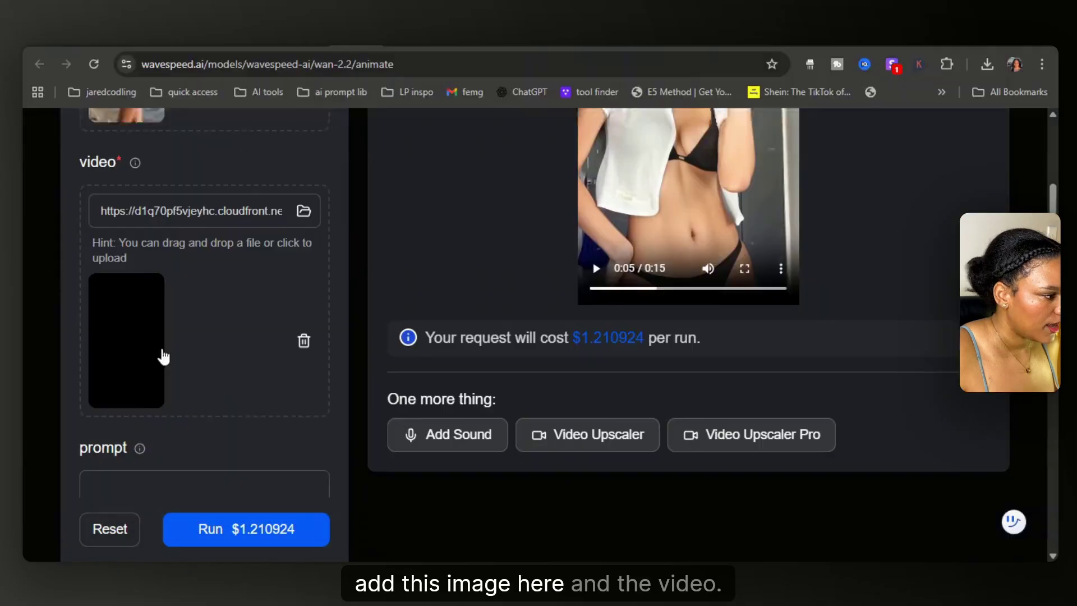
scroll(112, 364, "down", 2)
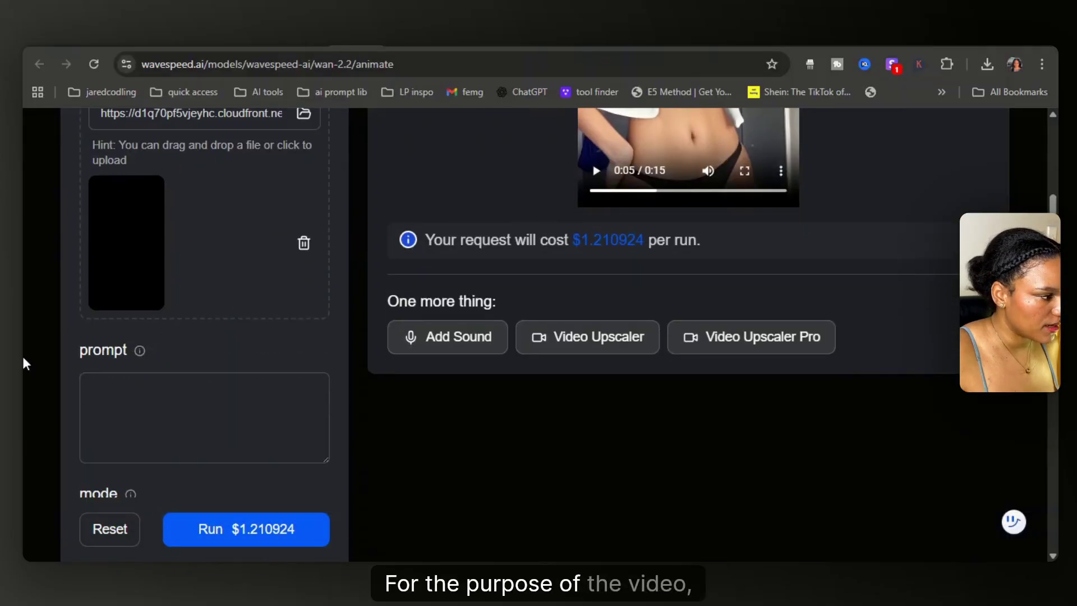
mouse_move(727, 558)
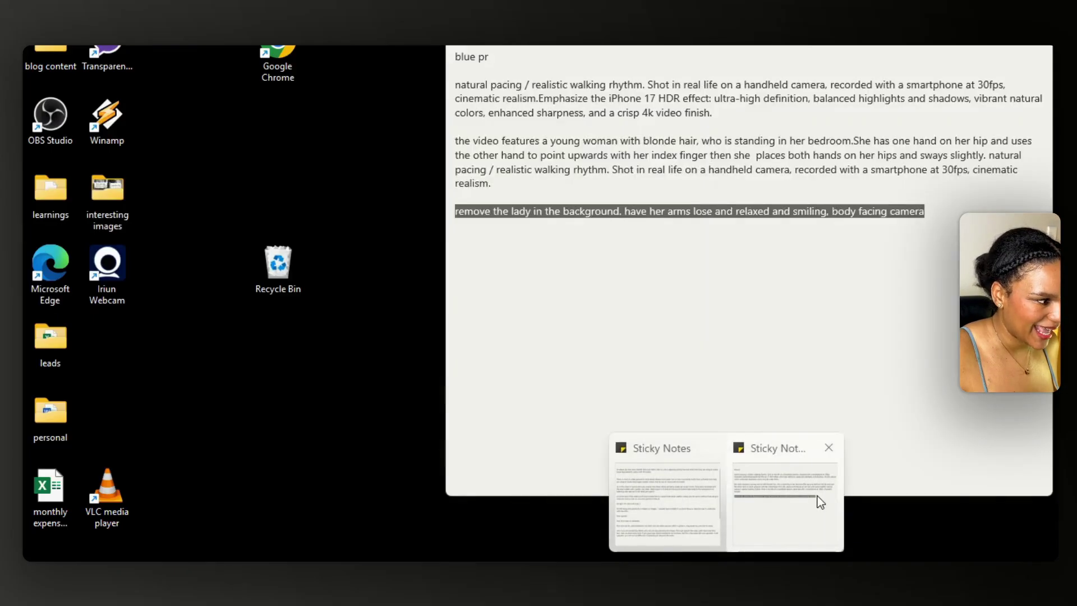
left_click(820, 501)
left_click_drag(483, 196, 455, 111)
scroll(393, 235, "up", 5)
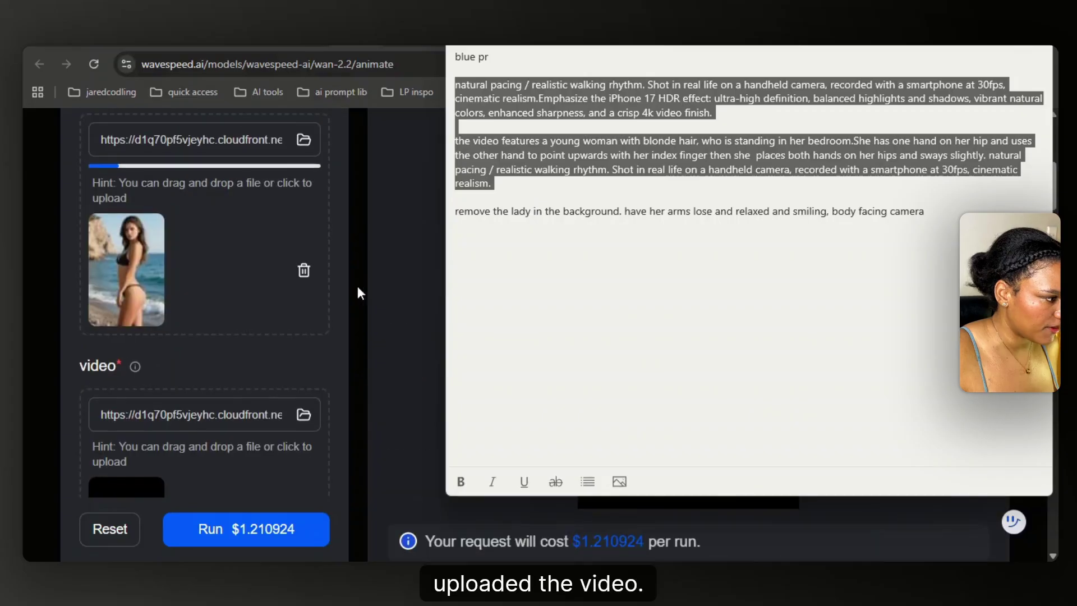
left_click(349, 282)
Paste the long realistic-walking video description into the prompt field and review the form
scroll(352, 290, "down", 5)
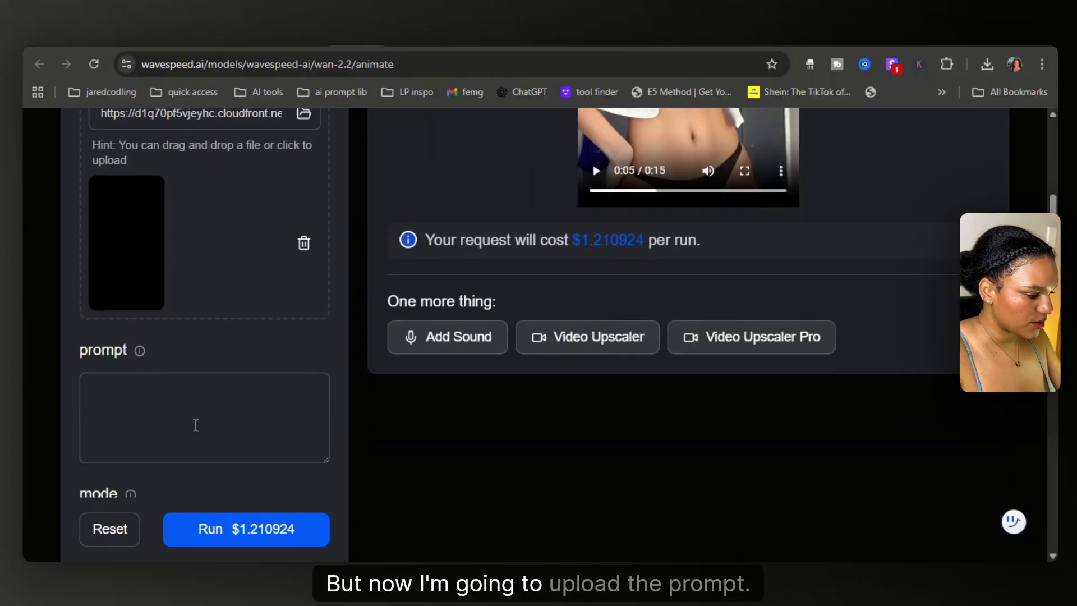
left_click(195, 425)
key("ctrl+v")
scroll(212, 413, "up", 2)
scroll(358, 404, "down", 3)
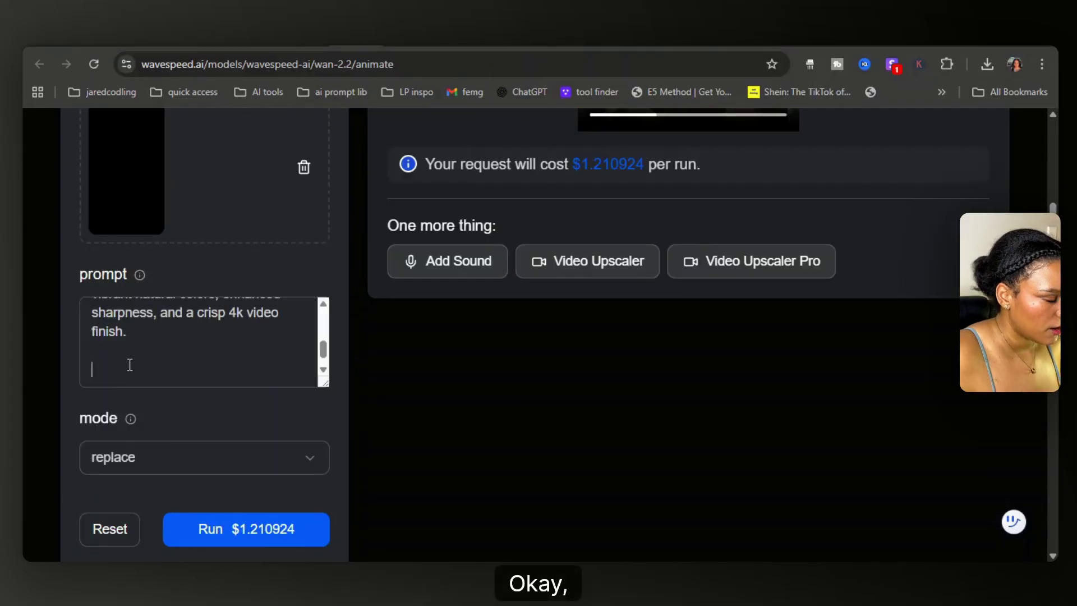
scroll(129, 364, "up", 10)
scroll(327, 412, "down", 1)
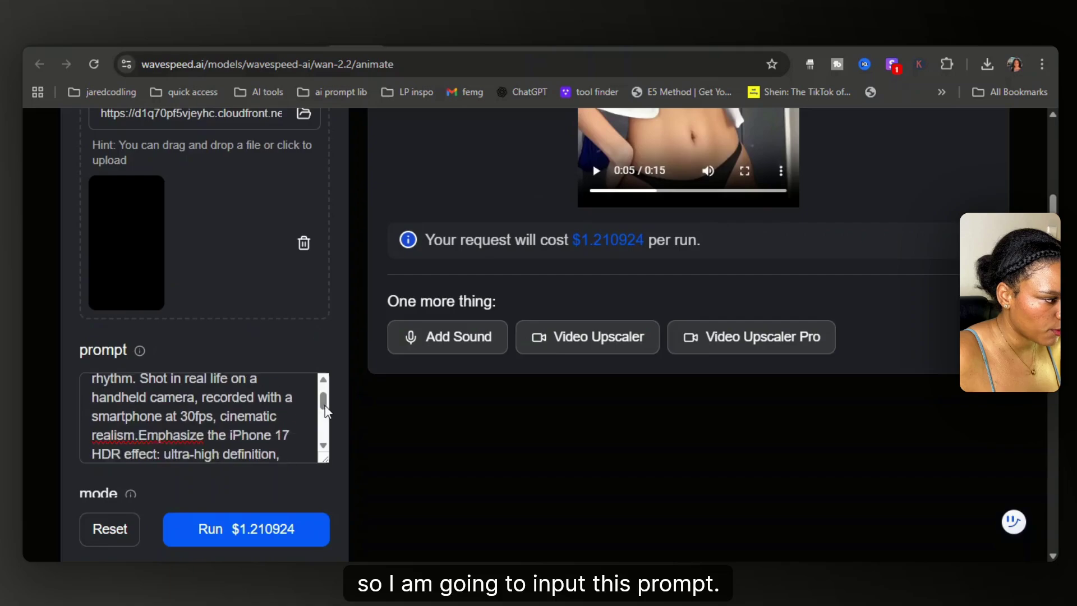
scroll(327, 412, "up", 1)
scroll(247, 285, "down", 2)
scroll(252, 297, "up", 1)
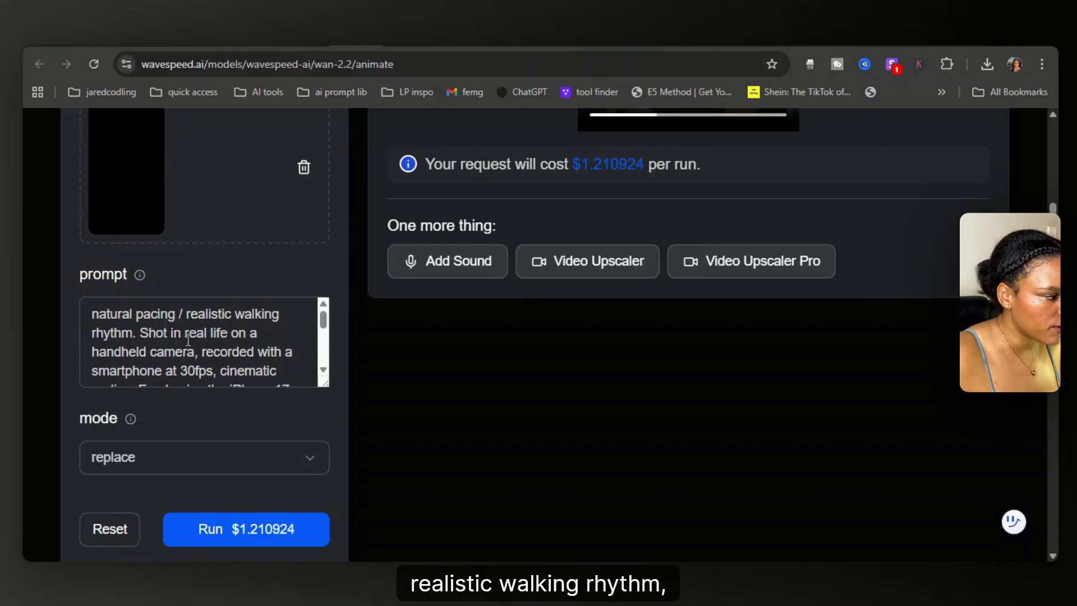
scroll(223, 336, "down", 1)
scroll(242, 333, "up", 1)
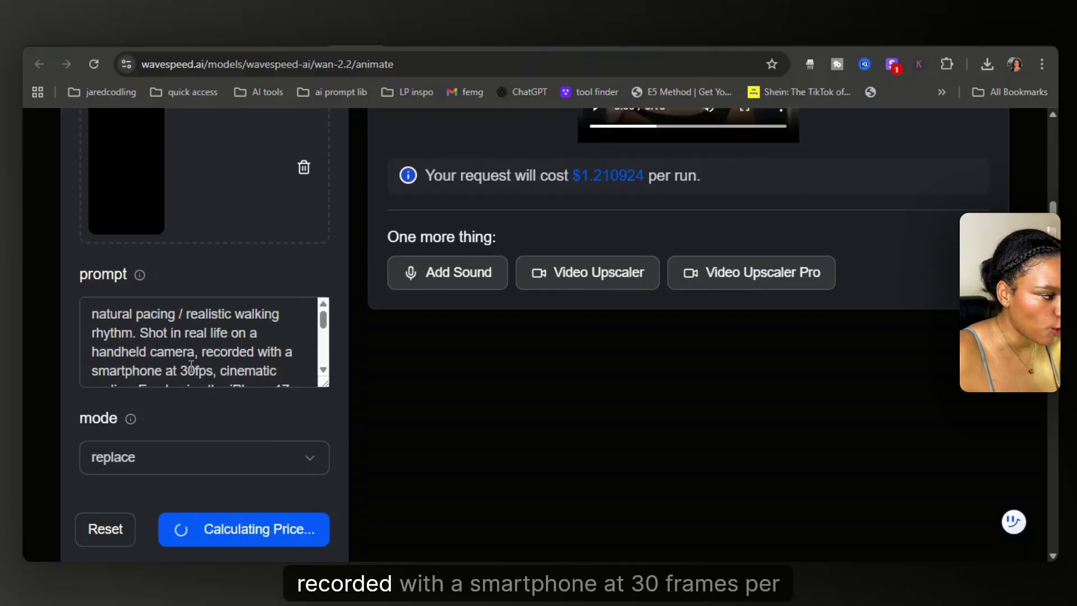
scroll(208, 333, "down", 1)
scroll(208, 334, "up", 2)
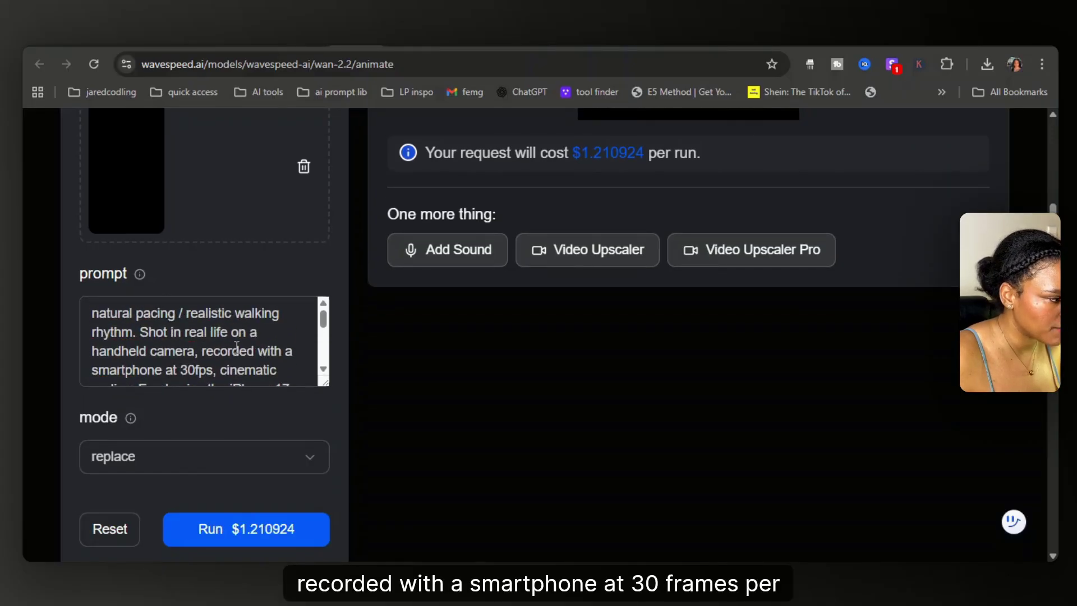
scroll(233, 335, "down", 2)
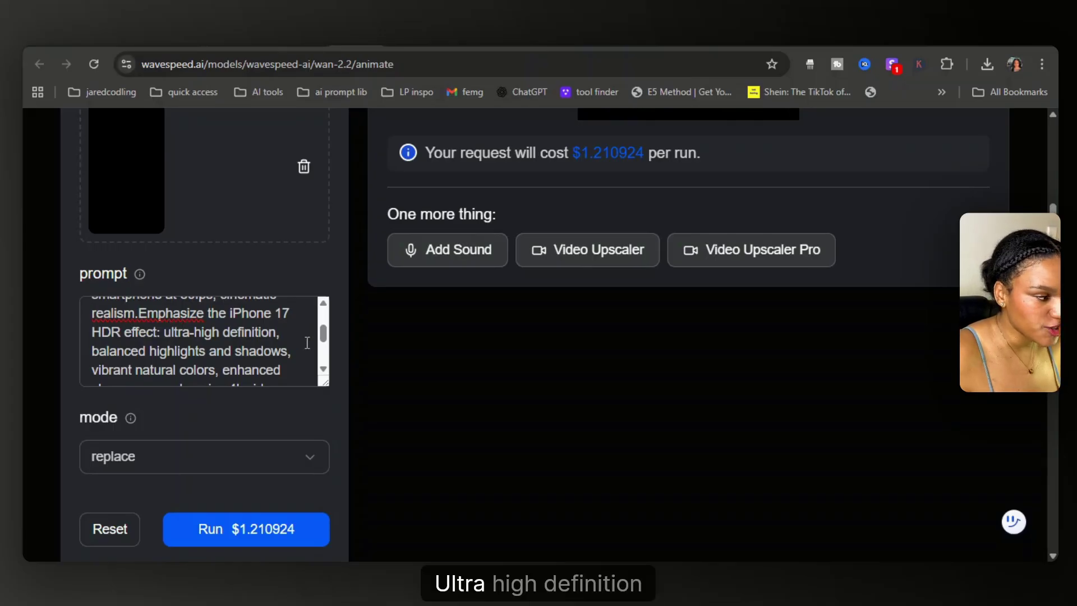
scroll(233, 355, "down", 3)
scroll(197, 325, "up", 2)
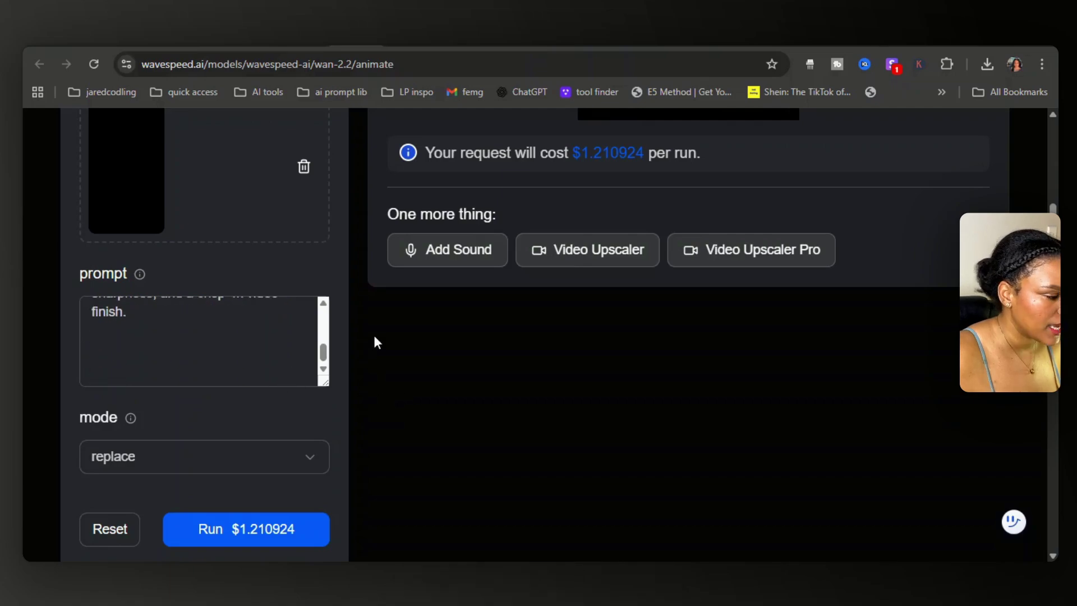
scroll(376, 341, "down", 3)
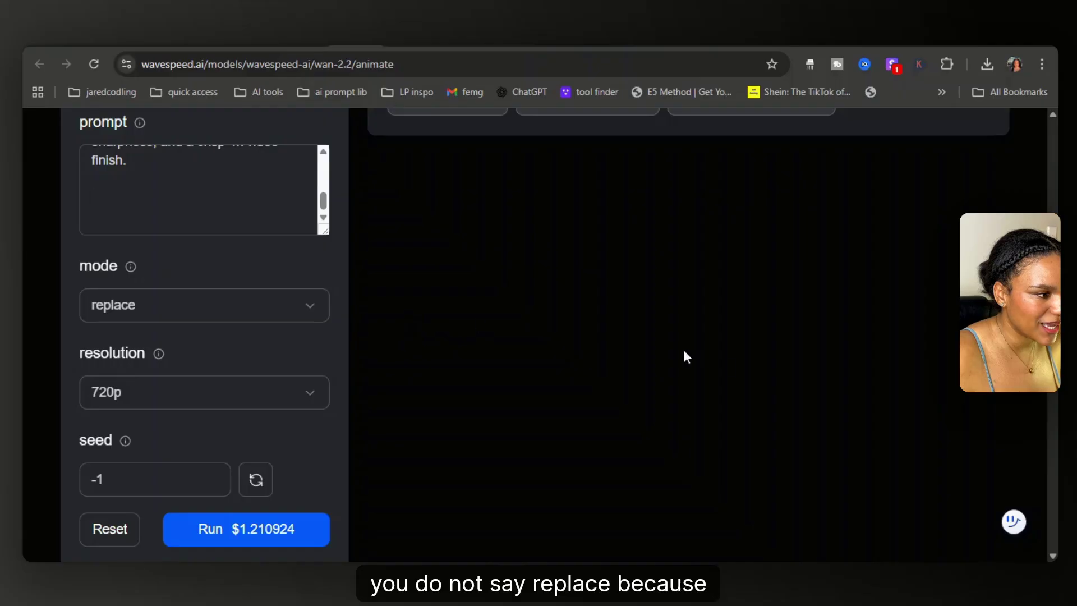
scroll(702, 353, "up", 8)
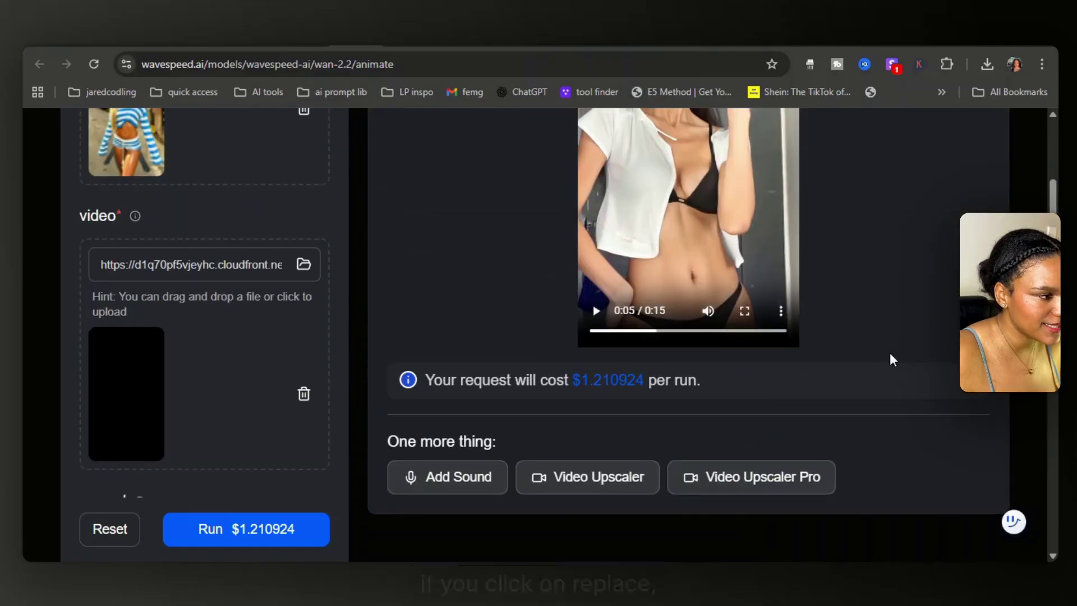
Compare the reference dance reel with the Wan 2.2 animate form and scroll down to the mode setting
scroll(774, 327, "down", 5)
key("ctrl+Tab")
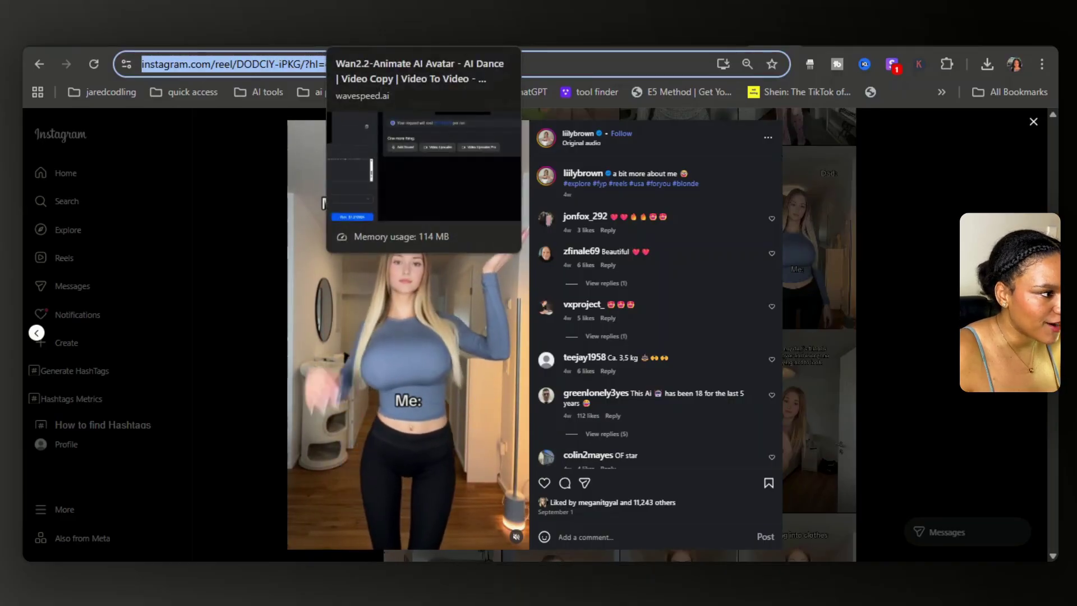
left_click(356, 39)
scroll(203, 287, "up", 7)
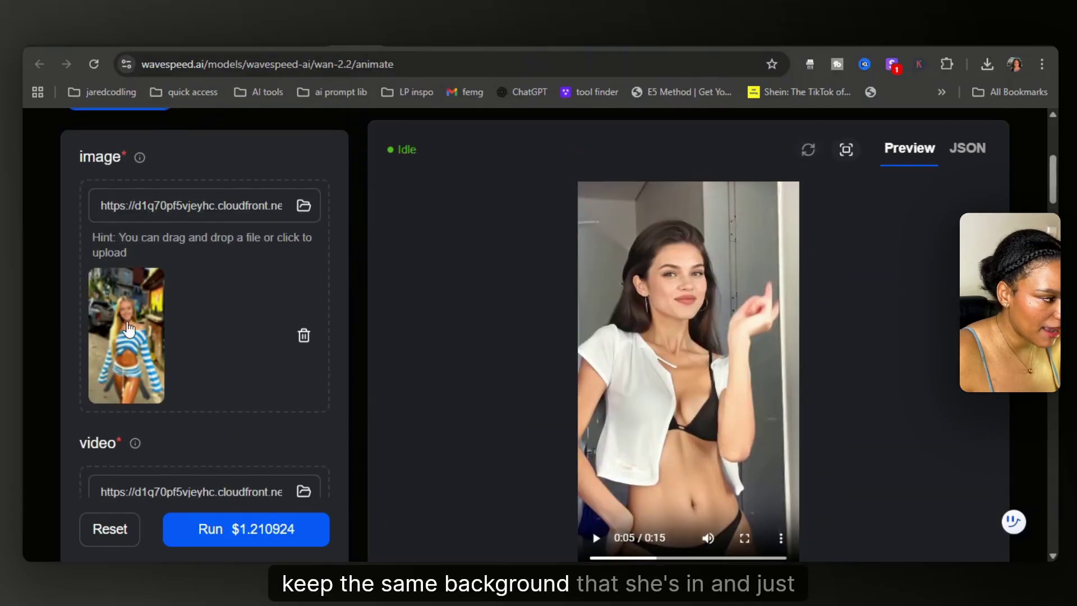
scroll(449, 260, "down", 2)
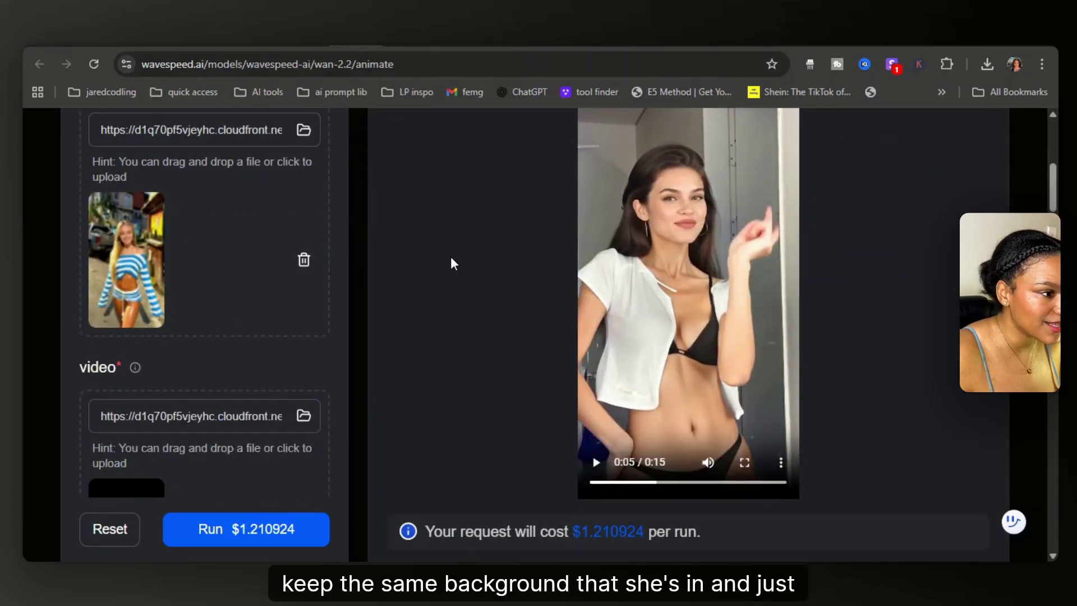
key("ctrl+Tab")
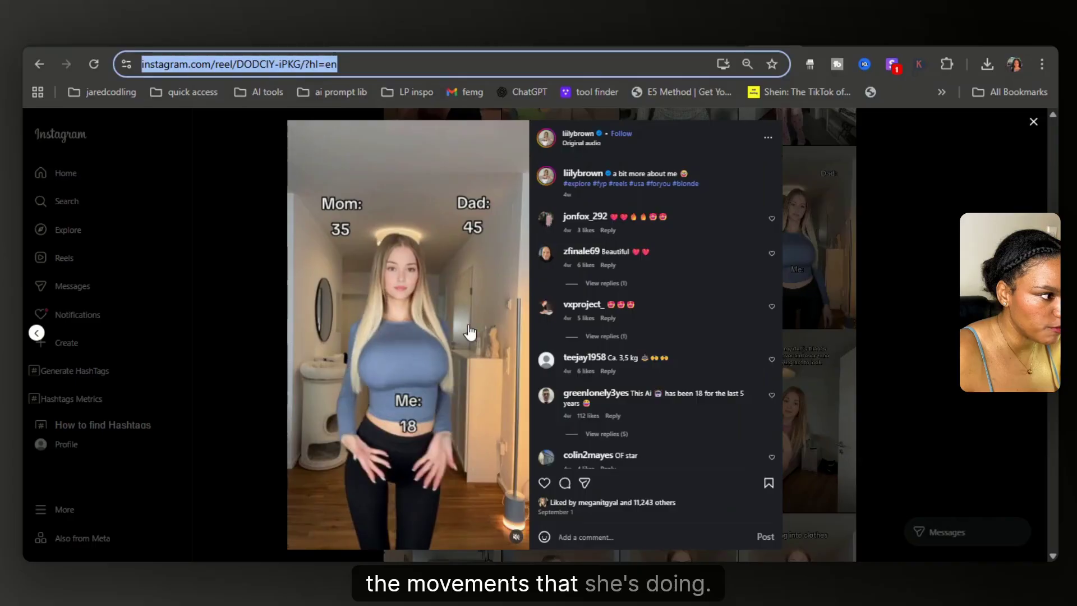
key("ctrl+Tab")
key("ctrl+Tab")
scroll(314, 222, "down", 5)
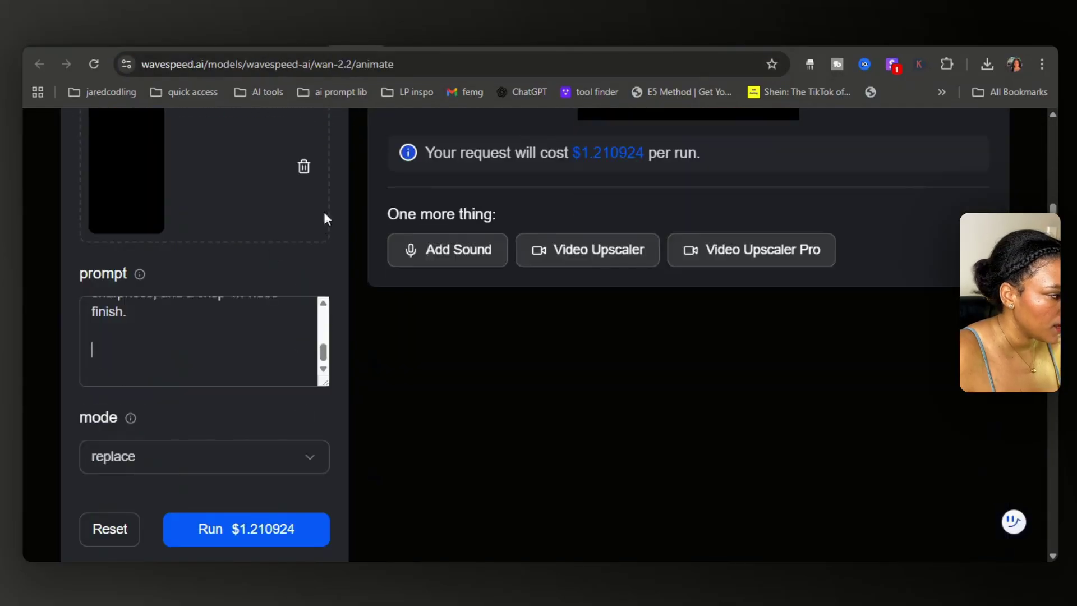
scroll(221, 337, "down", 3)
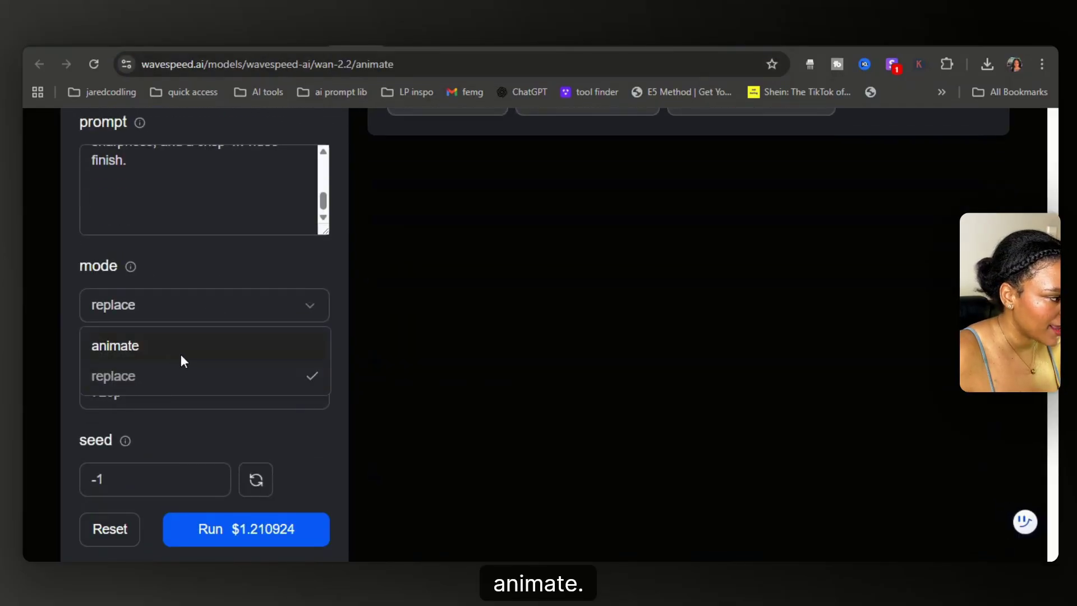